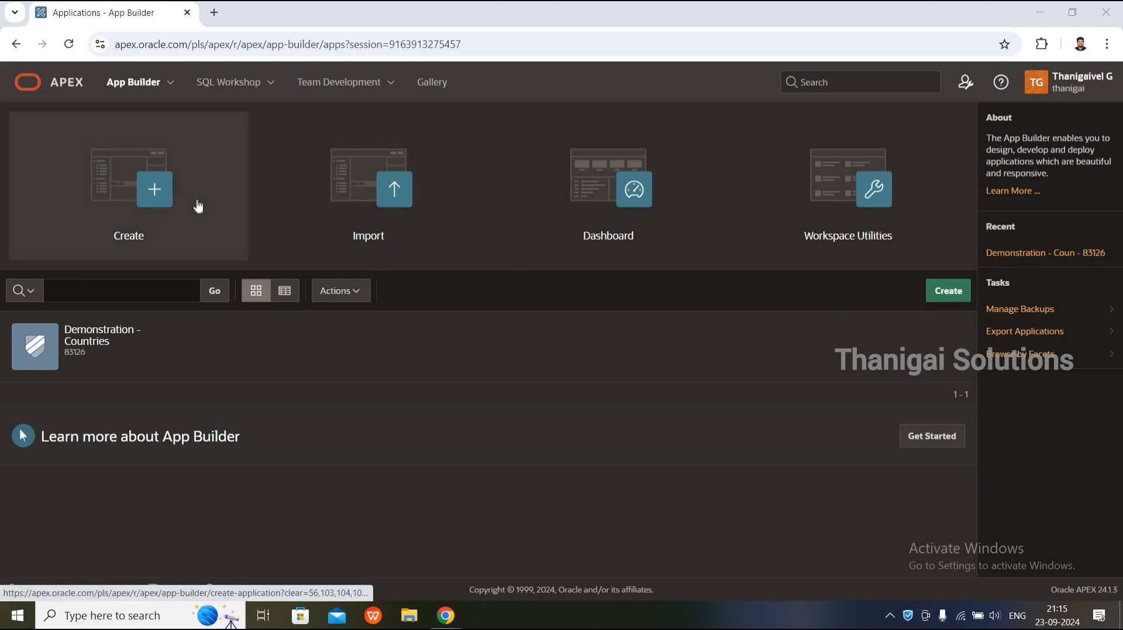
Step: Start creating a new application and name it Oracle Apex
{"action": "left_click", "coordinate": [198, 206]}
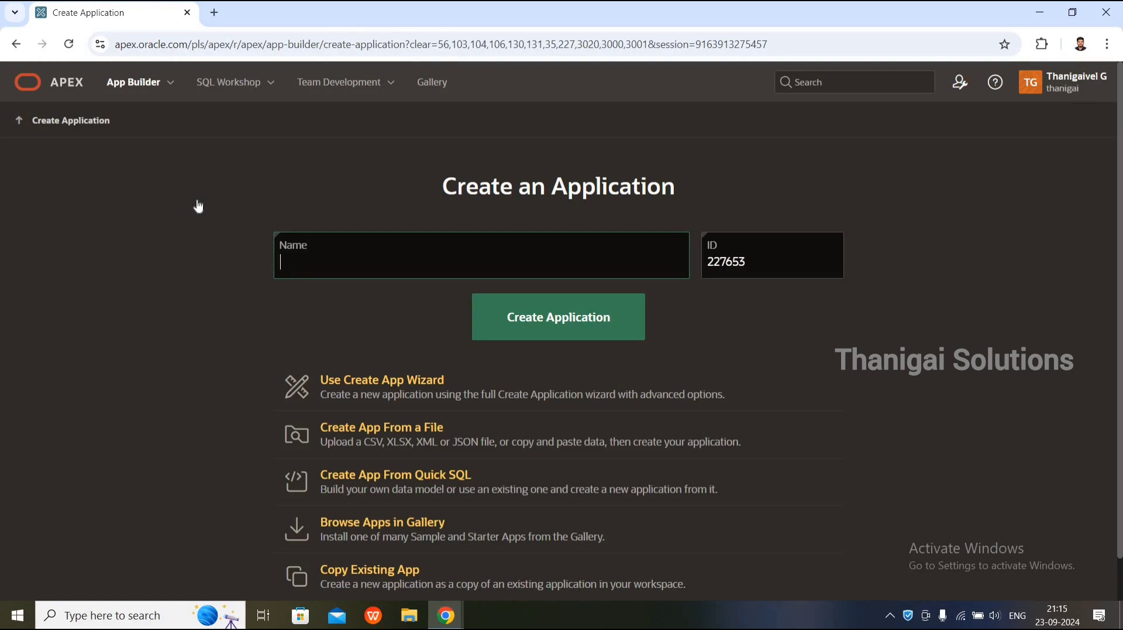
{"action": "type", "text": "Oracle Apex"}
{"action": "key", "text": "Tab"}
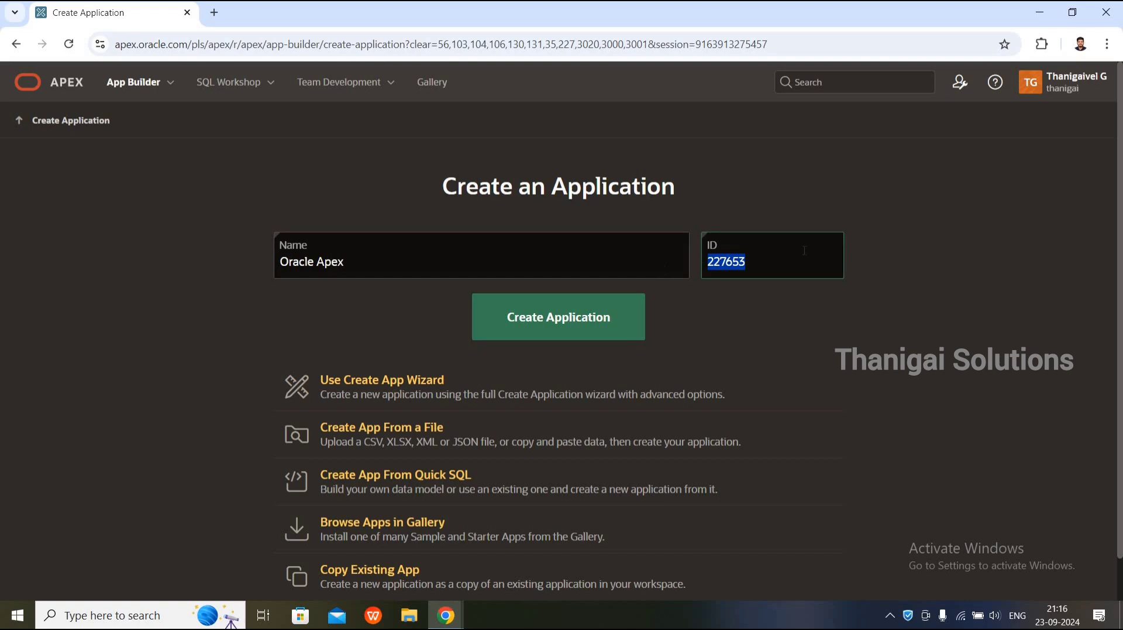
Step: Try to create the application with ID 10000, and replace that ID with 489
{"action": "left_click", "coordinate": [828, 251]}
{"action": "key", "text": "ctrl+a"}
{"action": "type", "text": "1000"}
{"action": "key", "text": "BackSpace"}
{"action": "key", "text": "BackSpace"}
{"action": "key", "text": "BackSpace"}
{"action": "key", "text": "BackSpace"}
{"action": "type", "text": "10000"}
{"action": "left_click", "coordinate": [588, 314]}
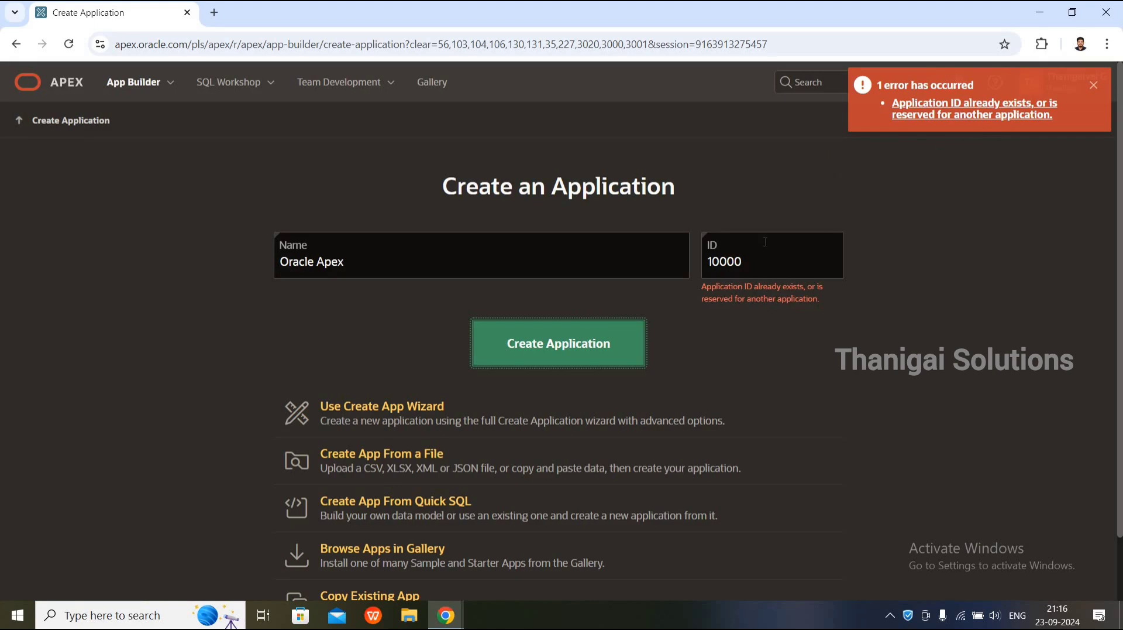
{"action": "double_click", "coordinate": [747, 261]}
{"action": "type", "text": "489"}
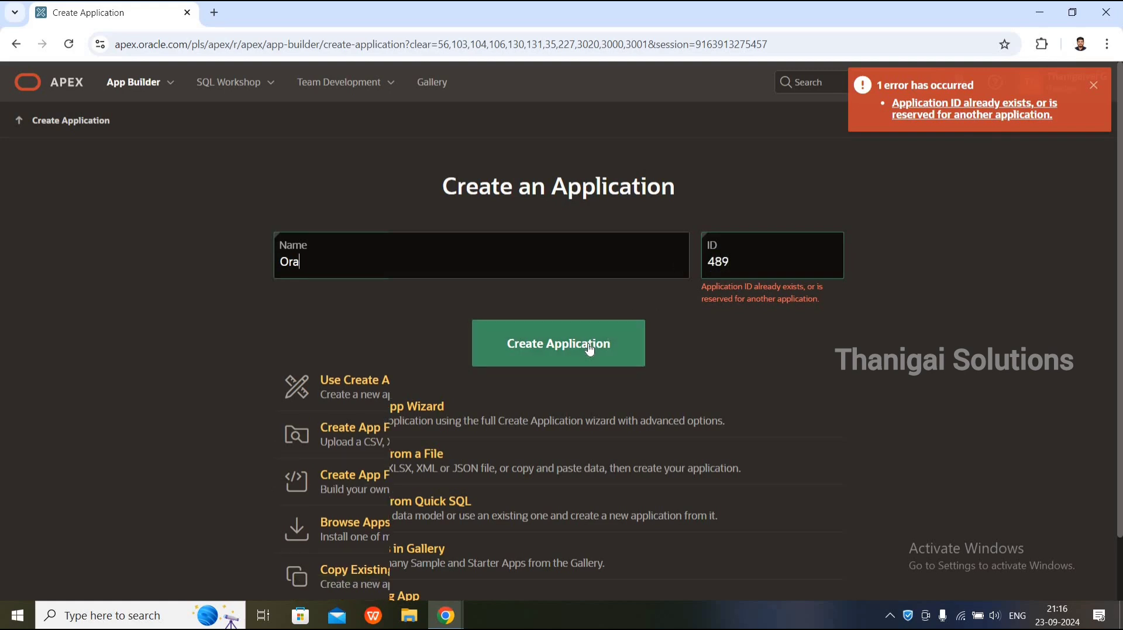
Step: Create the Oracle Apex application with the suggested ID and return to the application list
{"action": "type", "text": "cle Apex"}
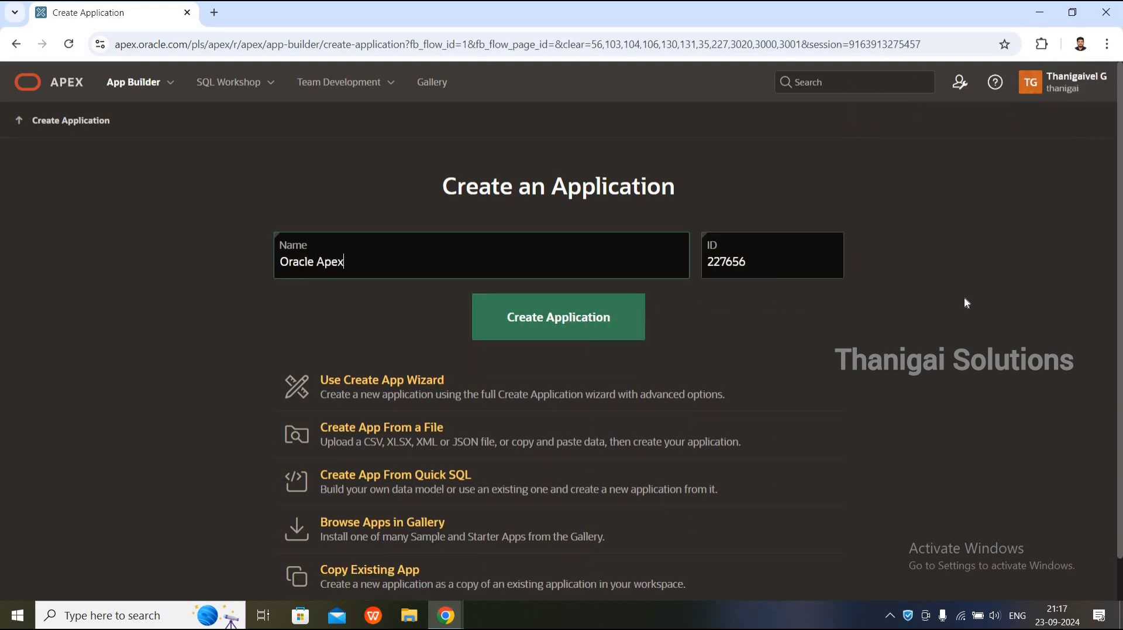
{"action": "left_click", "coordinate": [613, 328]}
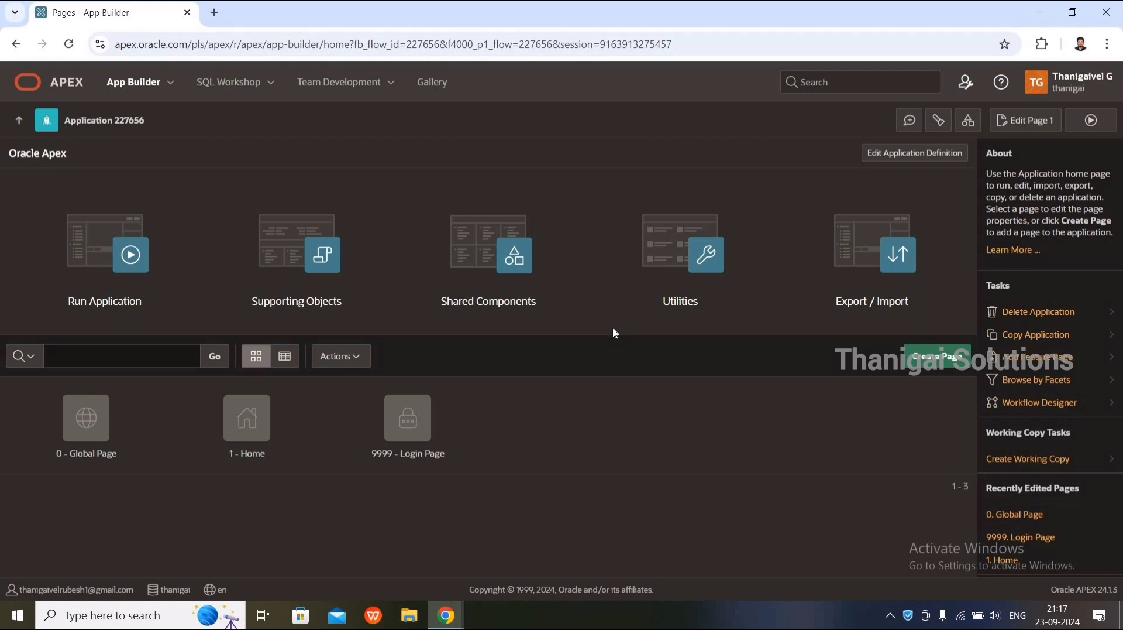
{"action": "left_click", "coordinate": [20, 121]}
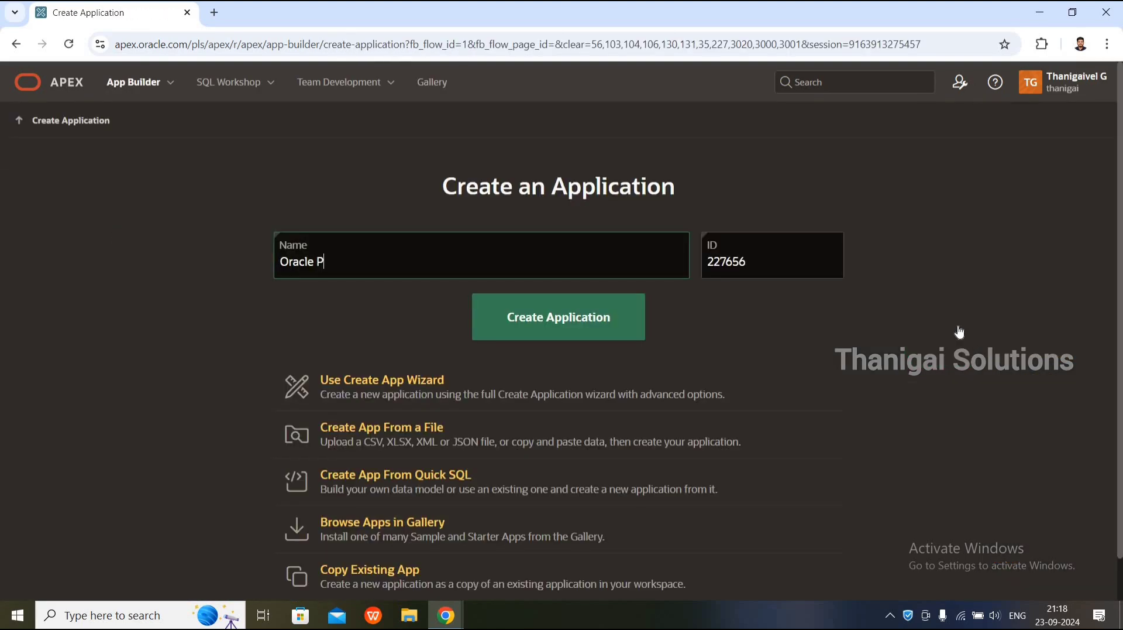
Step: Name another new application Oracle Apex and set it up with the full Create App Wizard
{"action": "type", "text": "pex"}
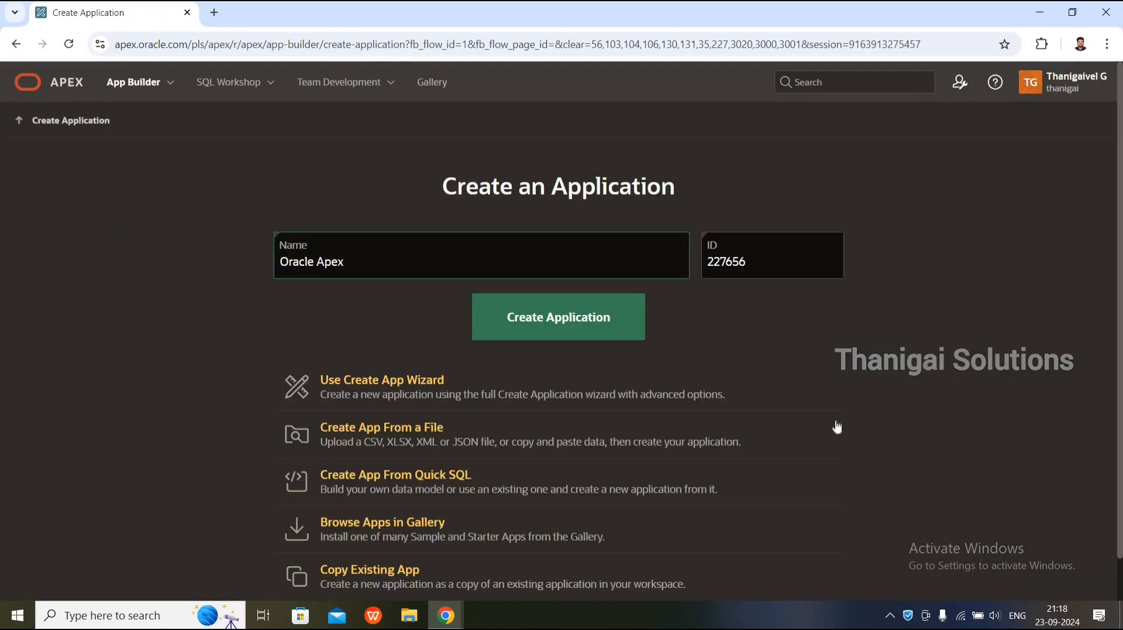
{"action": "left_click", "coordinate": [653, 396]}
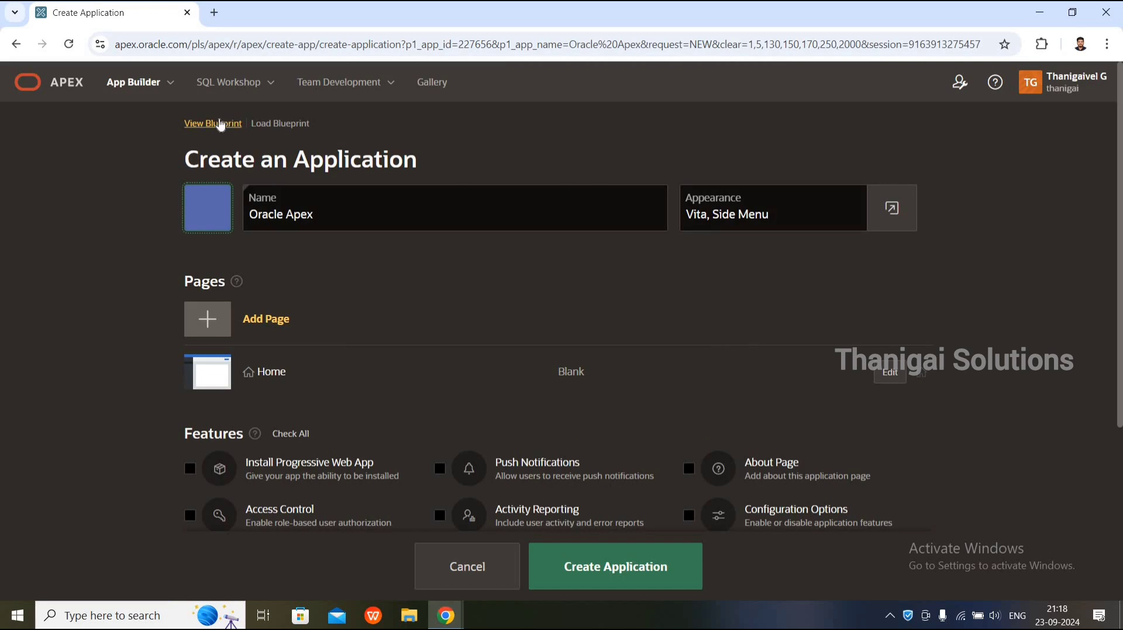
{"action": "left_click", "coordinate": [48, 96]}
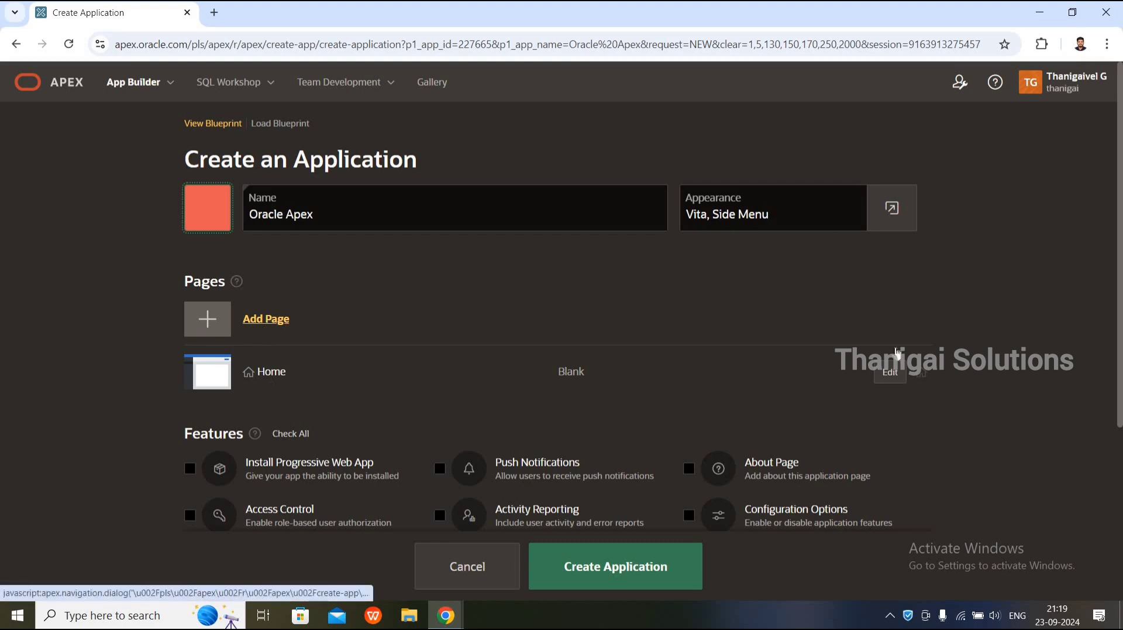
Step: Check the schema and authentication choices, keep the default schema and Oracle APEX Accounts, and create the application
{"action": "scroll", "coordinate": [310, 290], "scroll_direction": "down", "scroll_amount": 3}
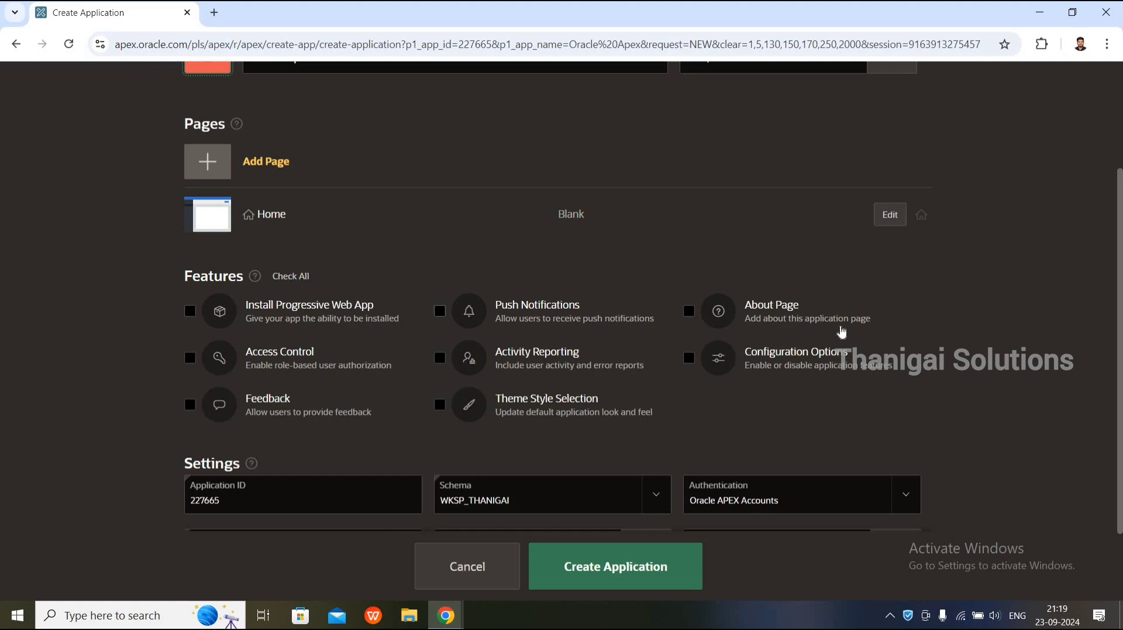
{"action": "scroll", "coordinate": [1121, 376], "scroll_direction": "down", "scroll_amount": 2}
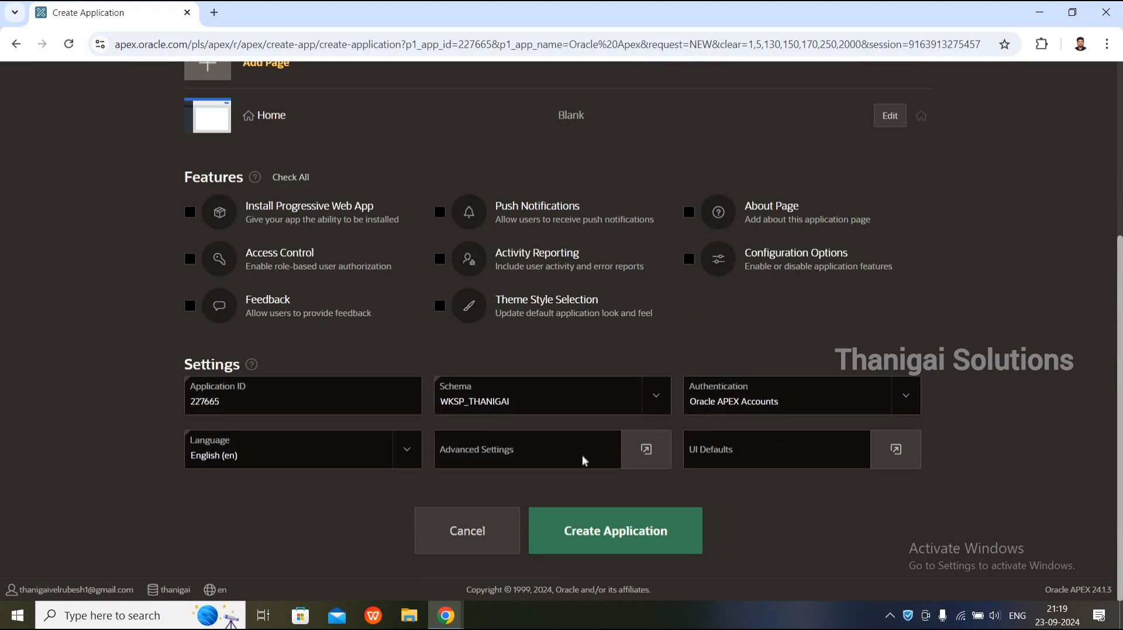
{"action": "left_click", "coordinate": [522, 402]}
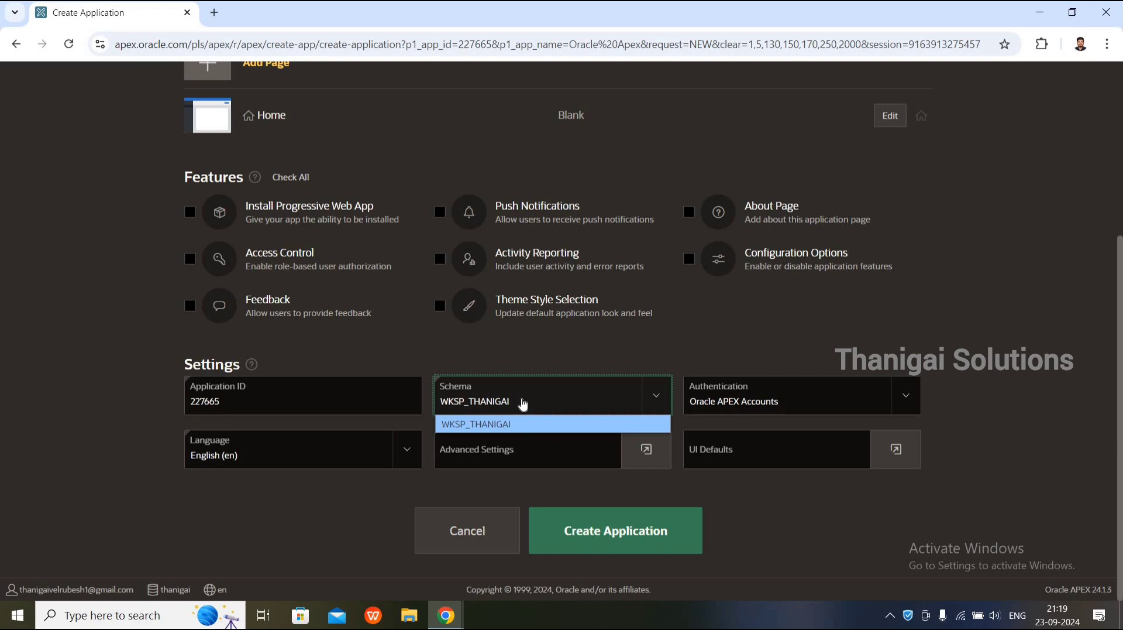
{"action": "left_click", "coordinate": [523, 402]}
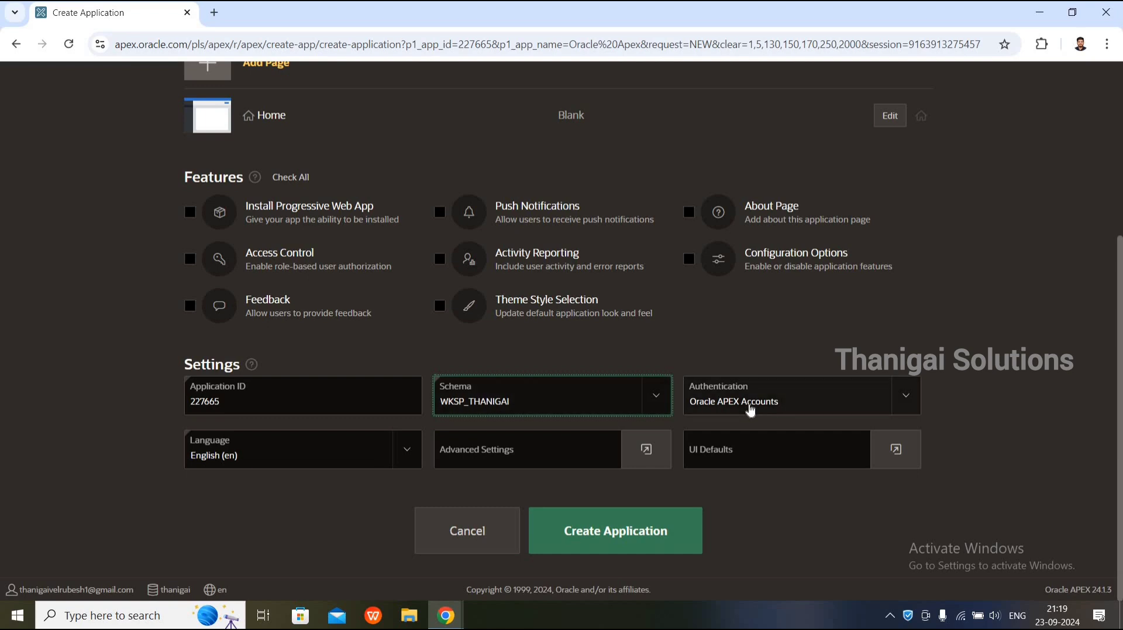
{"action": "left_click", "coordinate": [749, 407]}
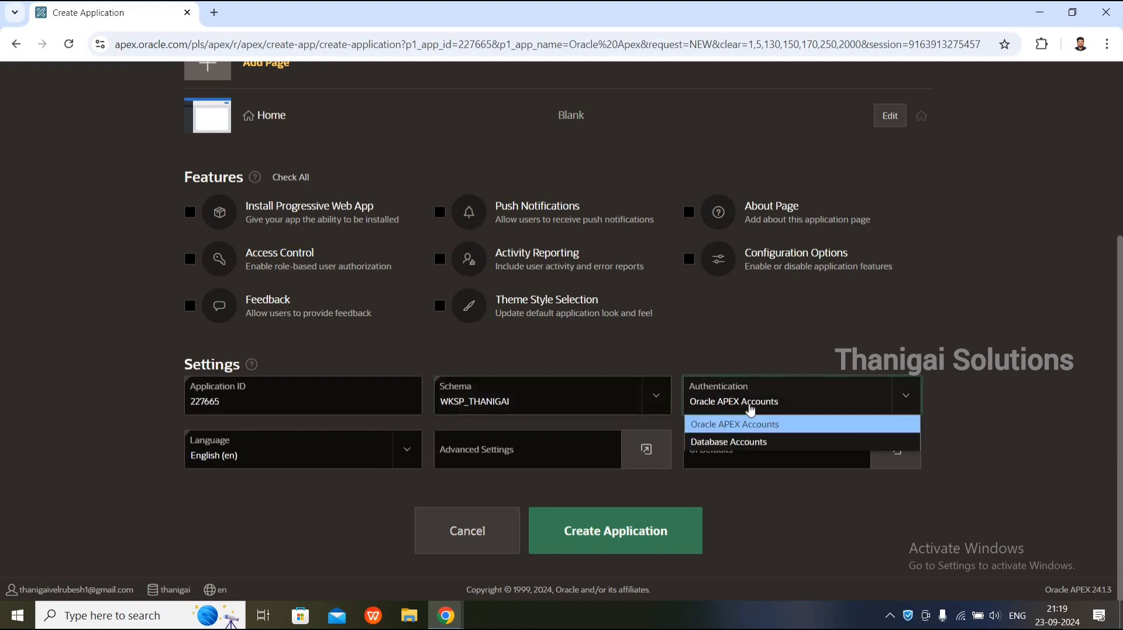
{"action": "left_click", "coordinate": [751, 408]}
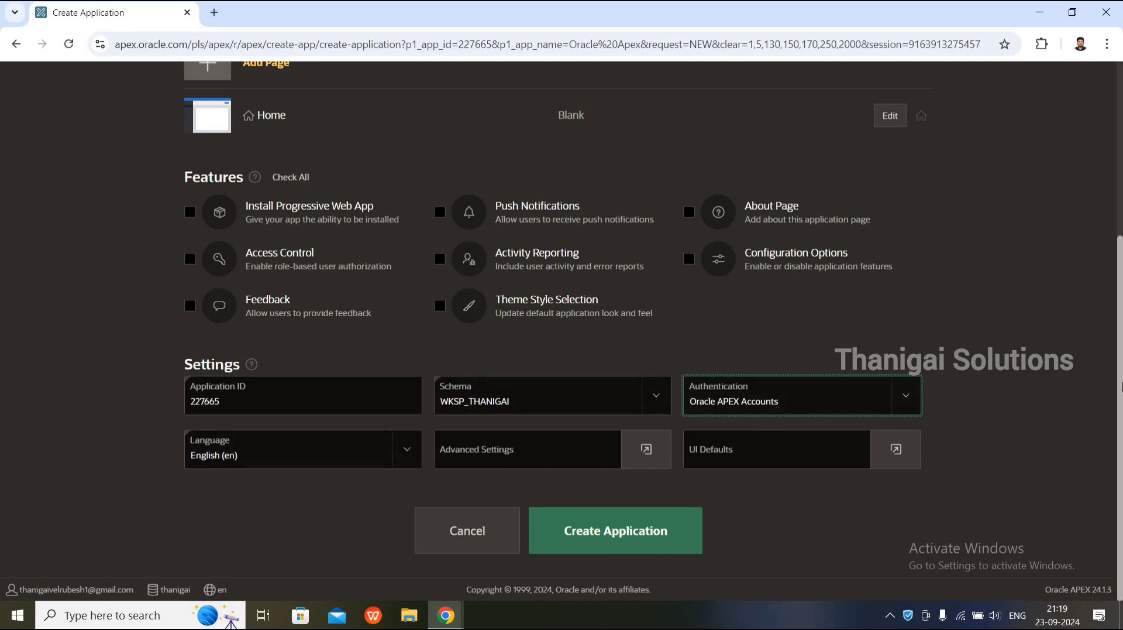
{"action": "scroll", "coordinate": [1119, 251], "scroll_direction": "up", "scroll_amount": 5}
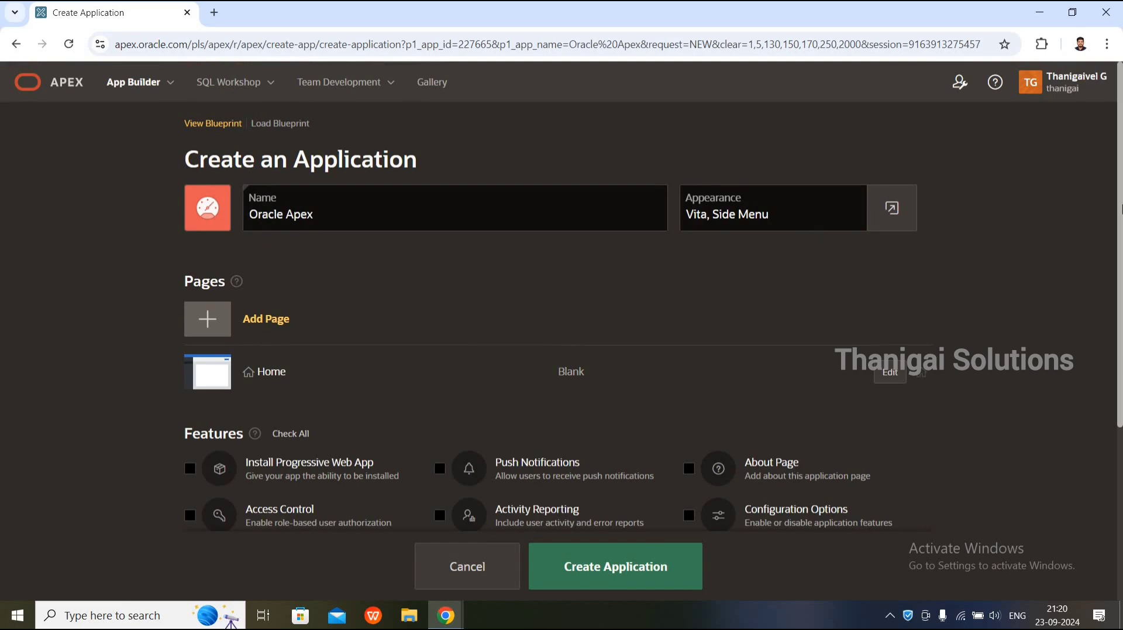
{"action": "scroll", "coordinate": [1120, 212], "scroll_direction": "down", "scroll_amount": 5}
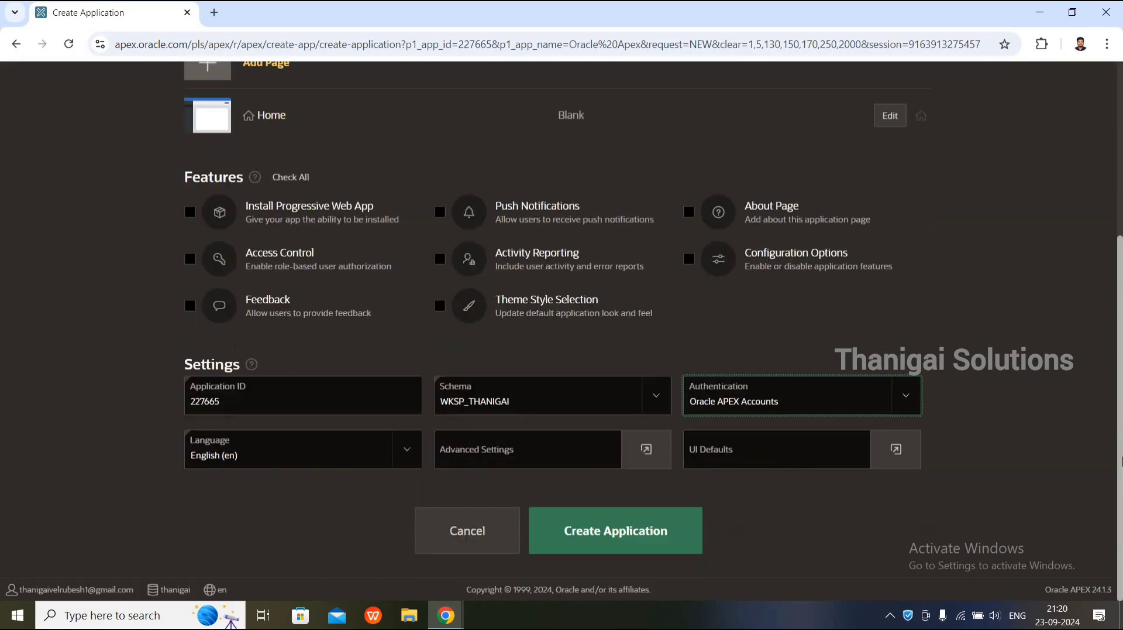
{"action": "left_click", "coordinate": [624, 529]}
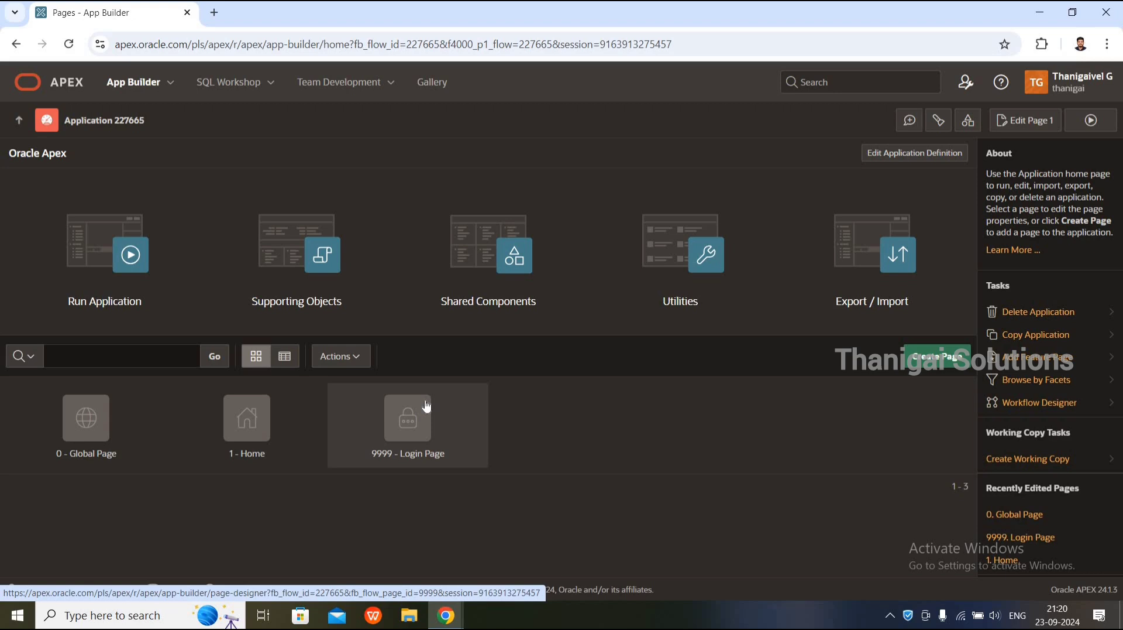
Step: Begin a new page in the application, look through the component page types and choose Blank Page
{"action": "left_click", "coordinate": [931, 365]}
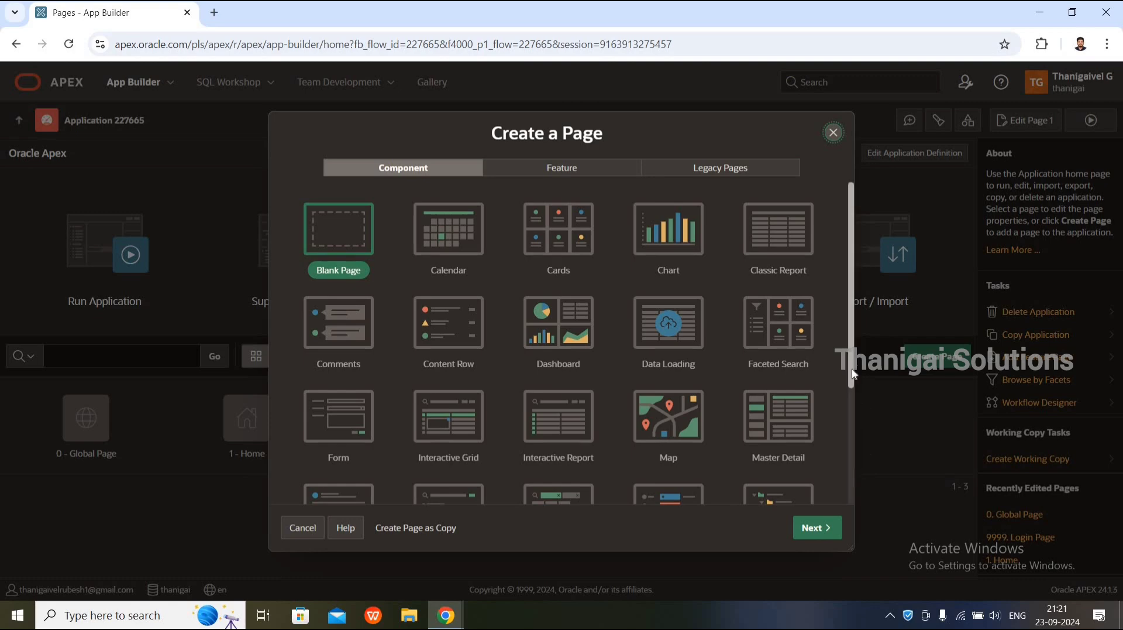
{"action": "scroll", "coordinate": [849, 432], "scroll_direction": "down", "scroll_amount": 3}
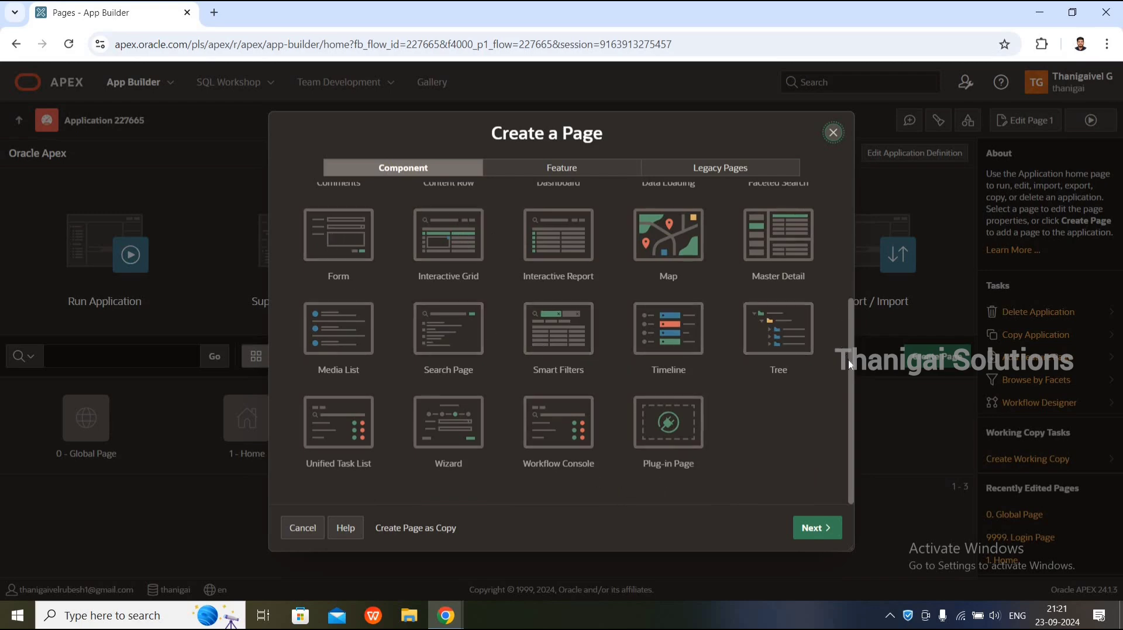
{"action": "left_click_drag", "start_coordinate": [845, 355], "coordinate": [835, 222]}
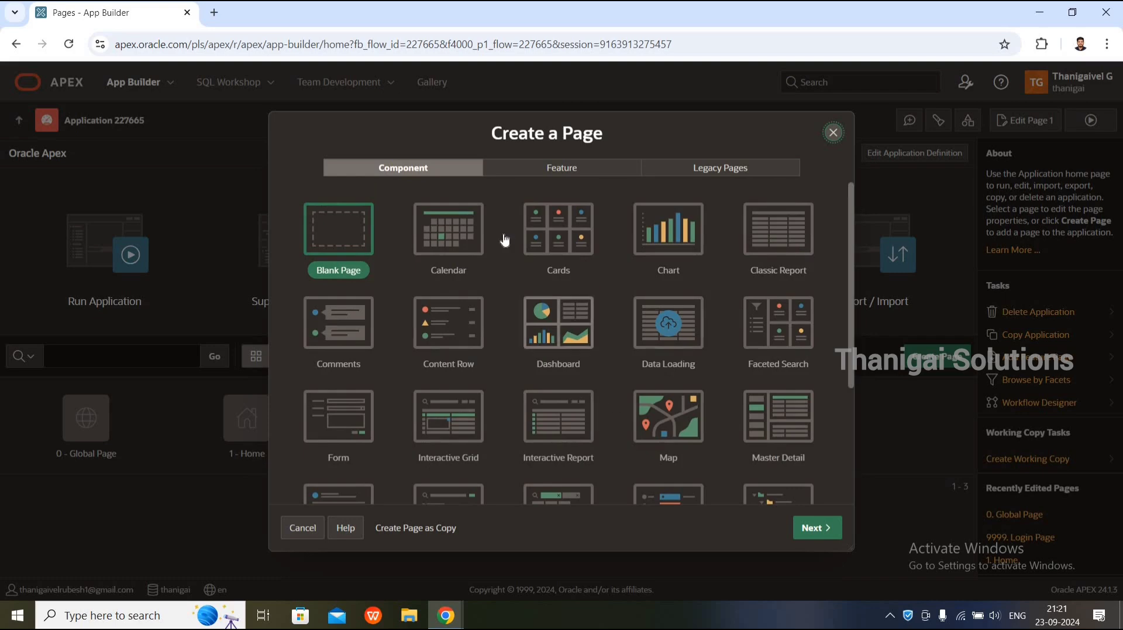
{"action": "left_click", "coordinate": [821, 534]}
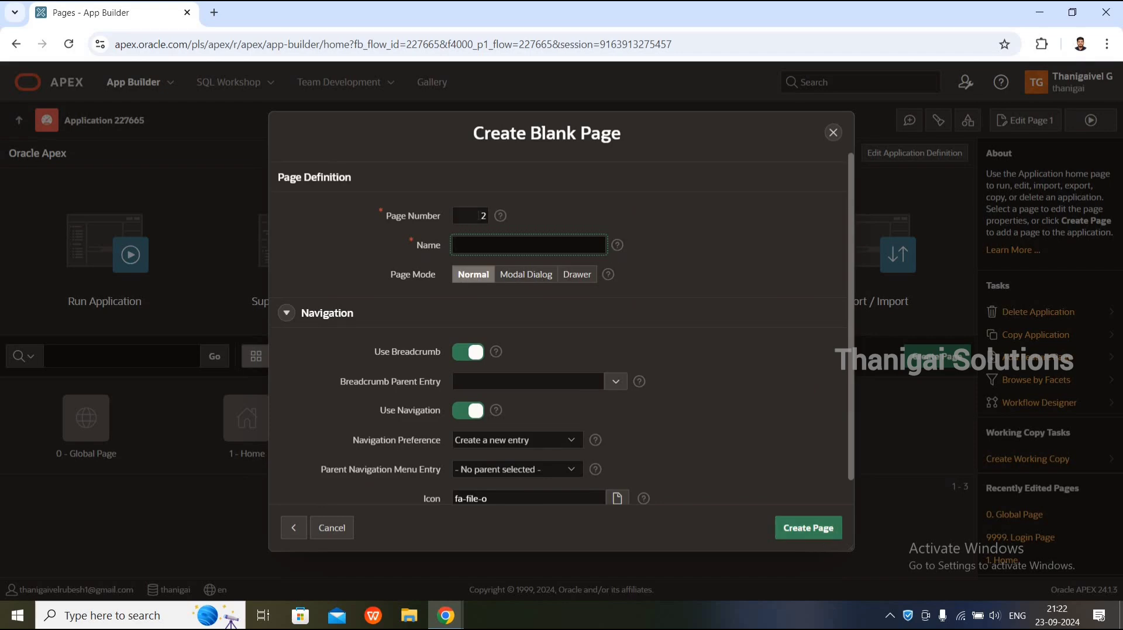
Step: Name the blank page Demo, keeping page number 2 and the Normal page mode
{"action": "double_click", "coordinate": [478, 216]}
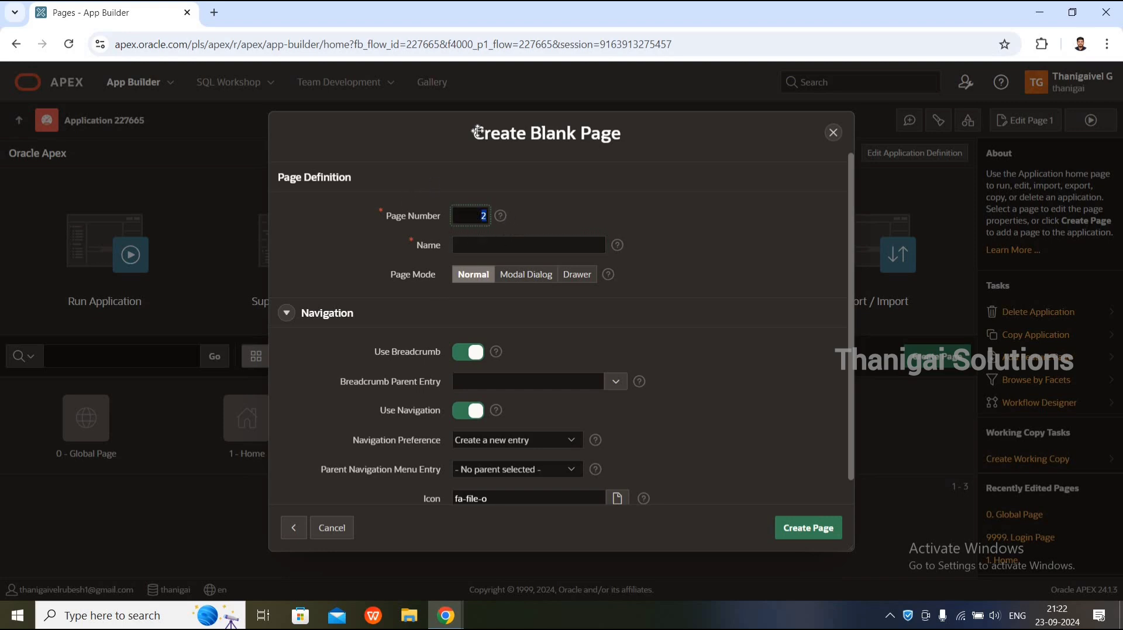
{"action": "left_click_drag", "start_coordinate": [479, 132], "coordinate": [649, 87]}
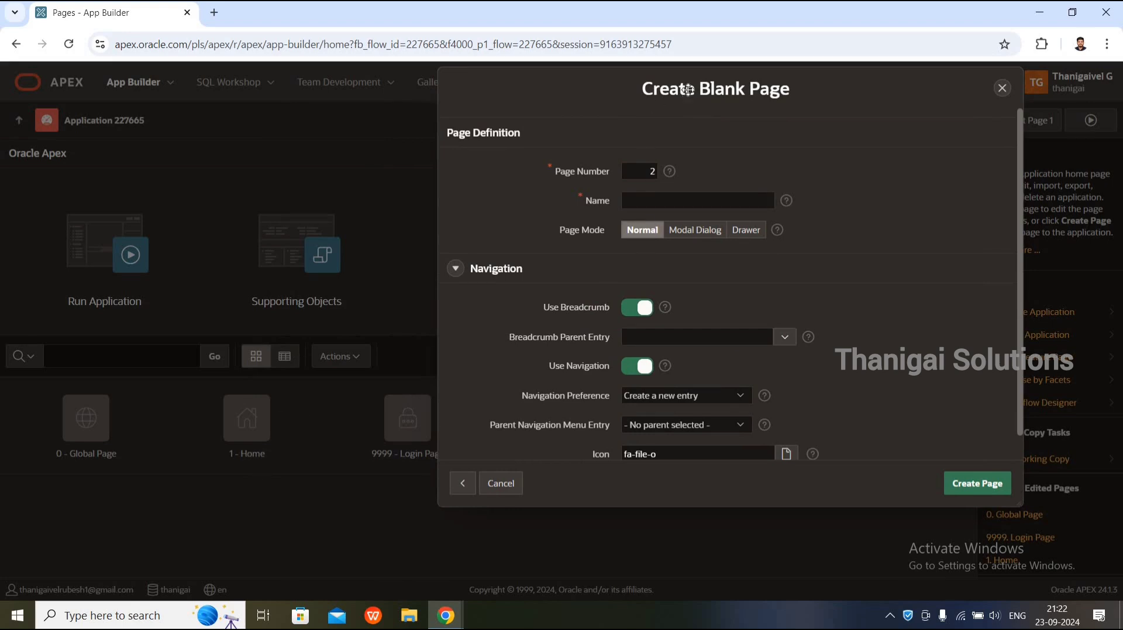
{"action": "left_click_drag", "start_coordinate": [697, 85], "coordinate": [477, 141]}
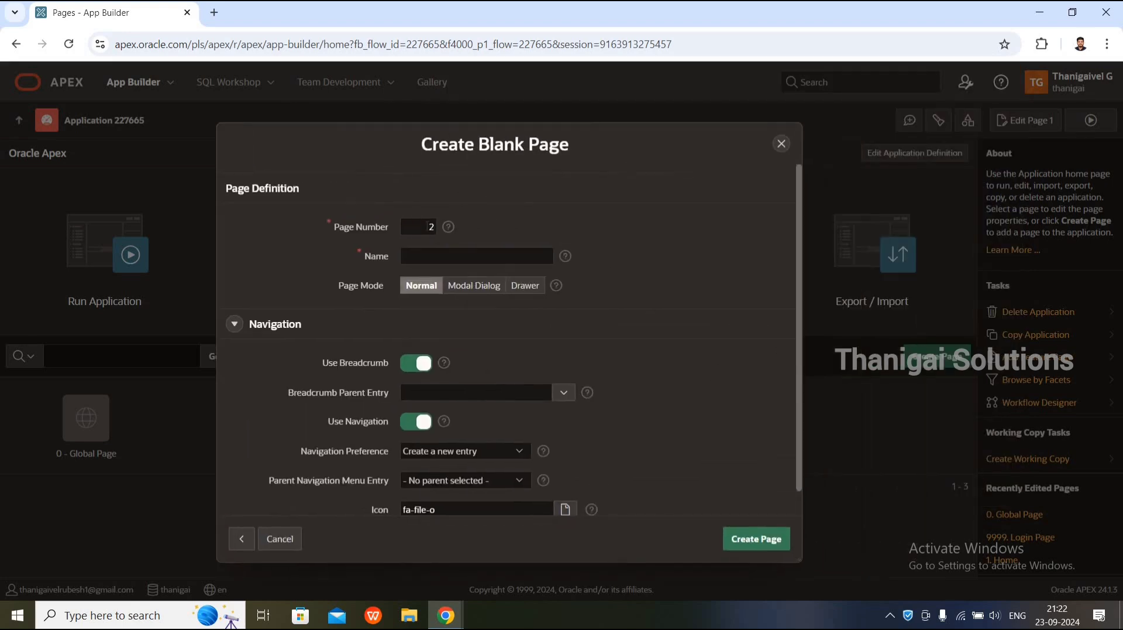
{"action": "left_click", "coordinate": [416, 253]}
{"action": "type", "text": "Demo"}
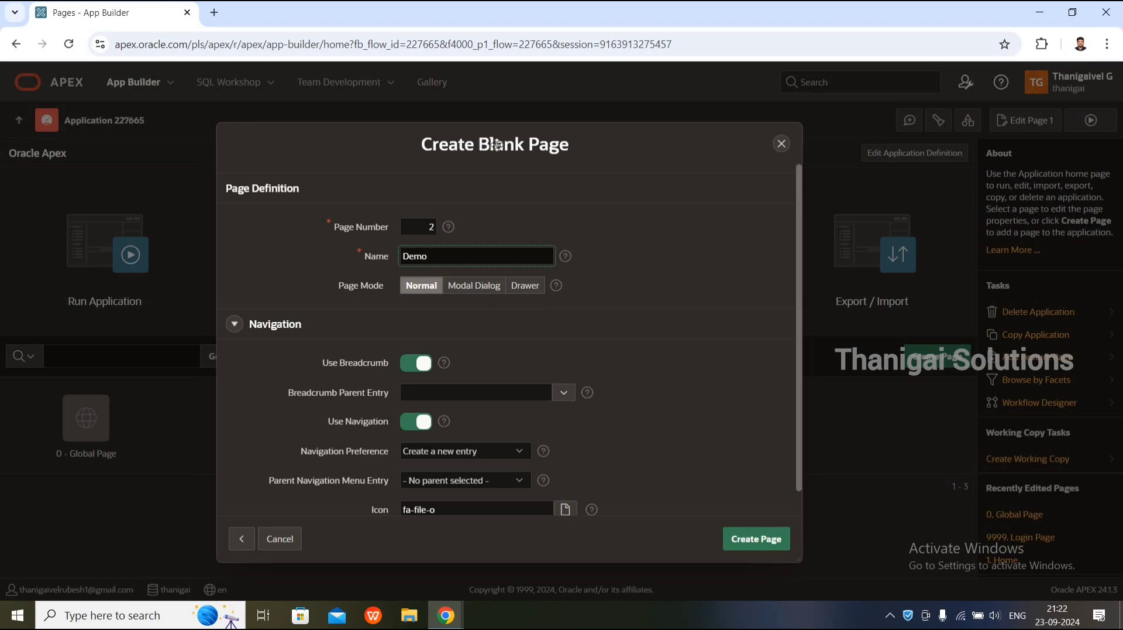
{"action": "left_click_drag", "start_coordinate": [364, 131], "coordinate": [527, 146]}
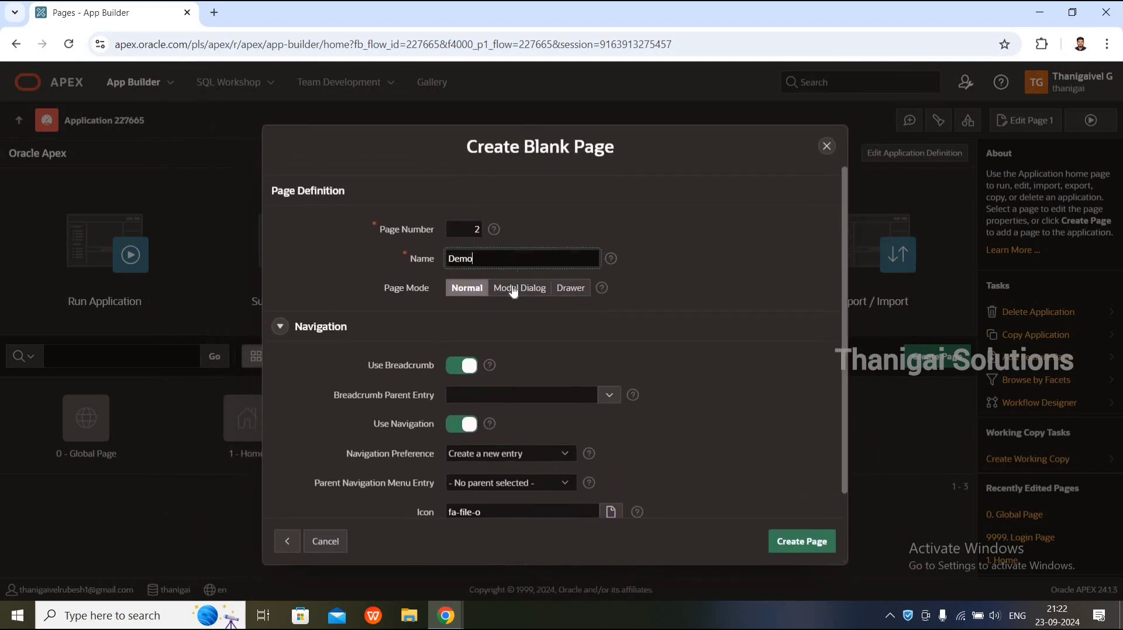
{"action": "left_click_drag", "start_coordinate": [472, 143], "coordinate": [528, 155]}
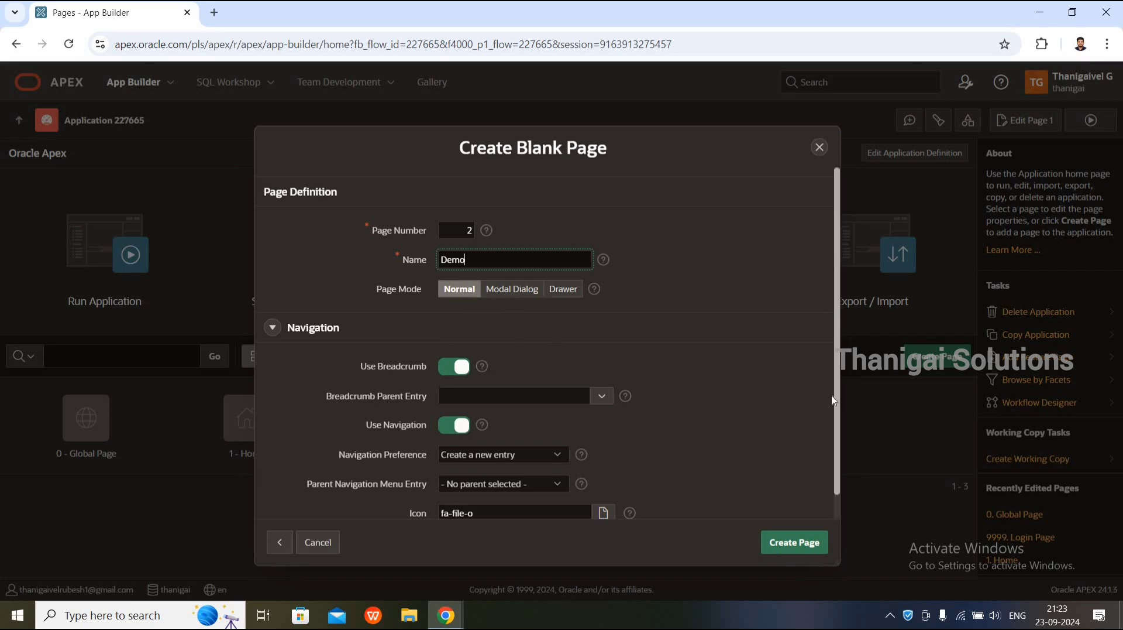
Step: Disable the breadcrumb for the Demo page, leave navigation enabled and create the page
{"action": "scroll", "coordinate": [835, 394], "scroll_direction": "down", "scroll_amount": 1}
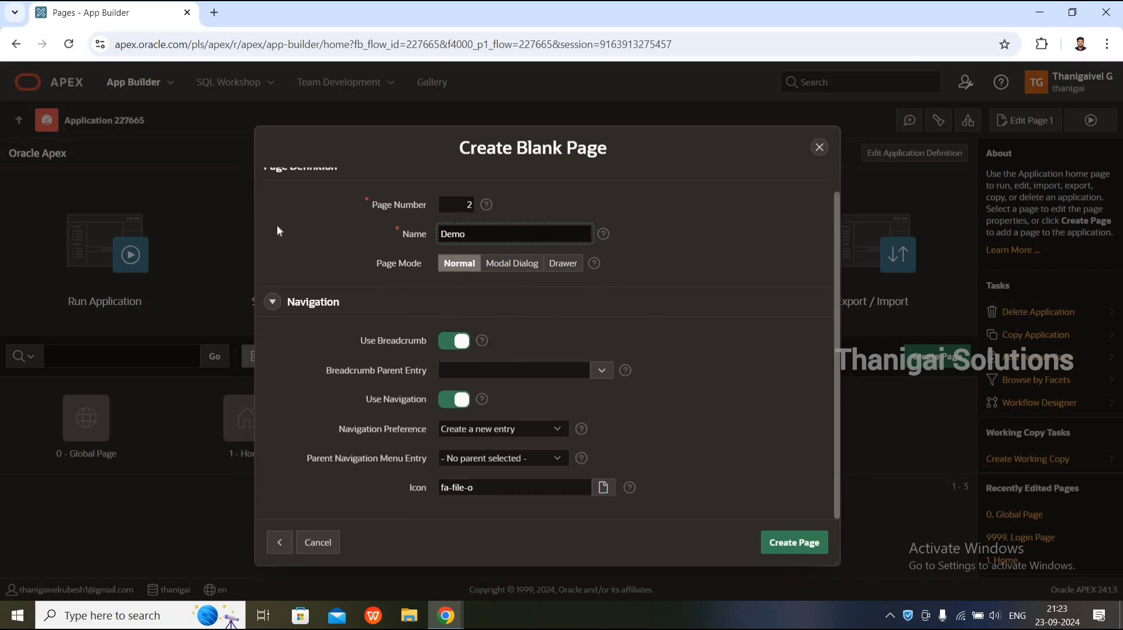
{"action": "left_click", "coordinate": [447, 342]}
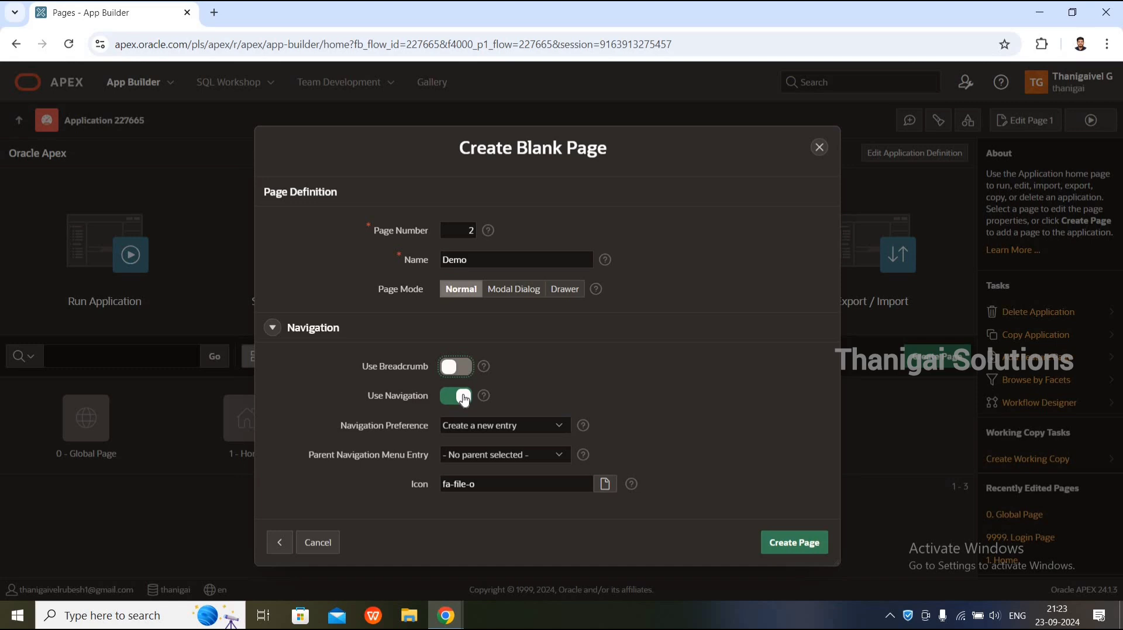
{"action": "left_click", "coordinate": [802, 542]}
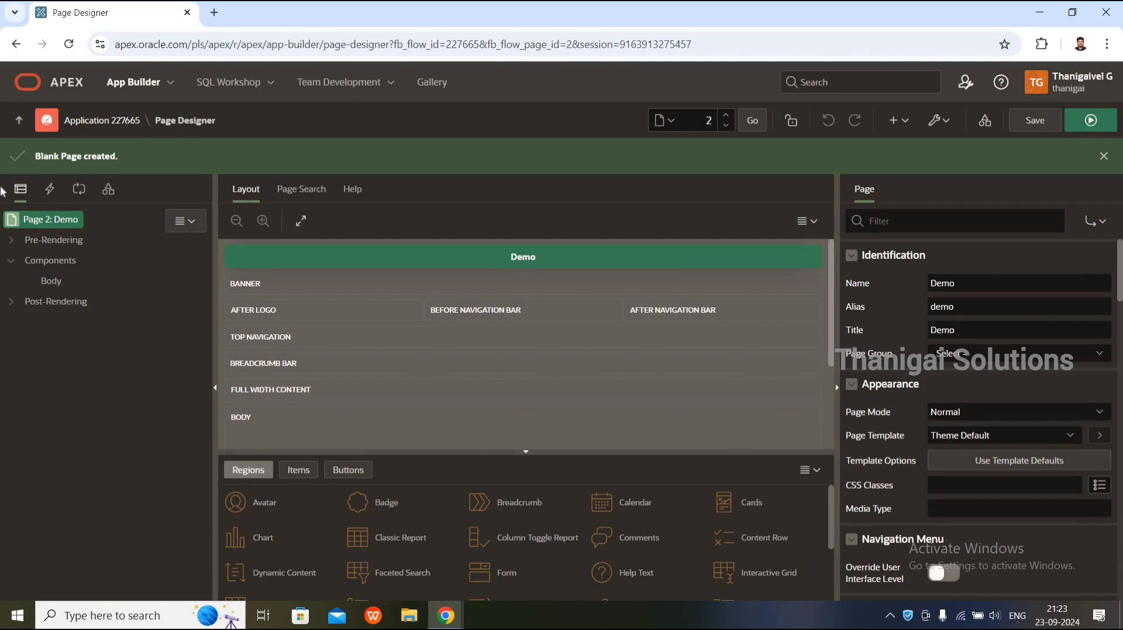
Step: Expand the Pre-Rendering section in the Demo page's component tree
{"action": "left_click", "coordinate": [13, 240]}
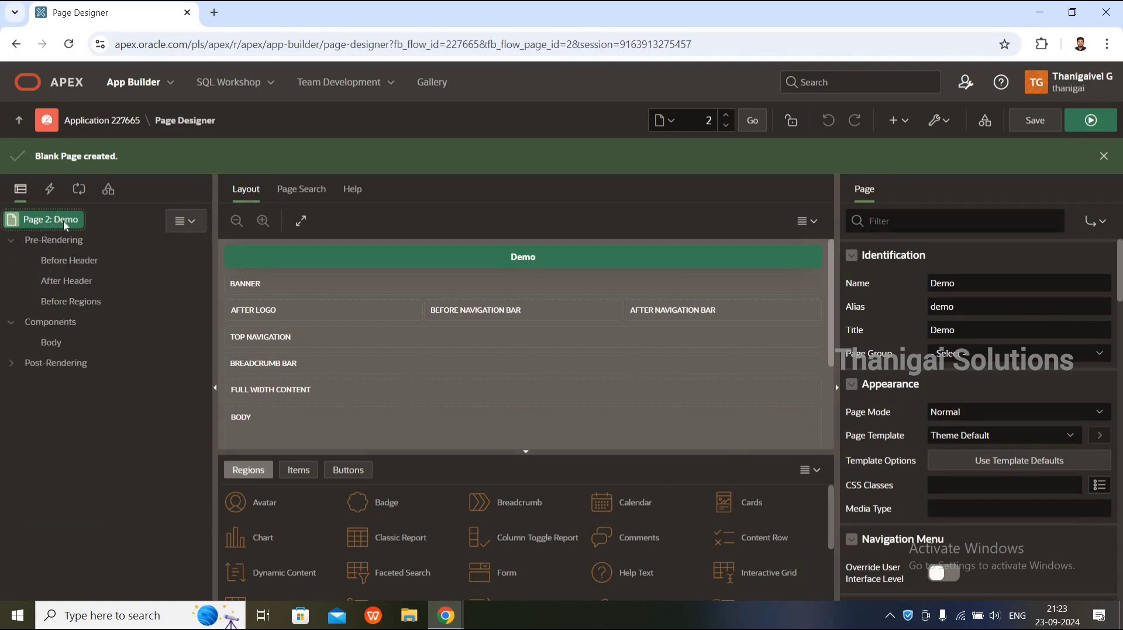